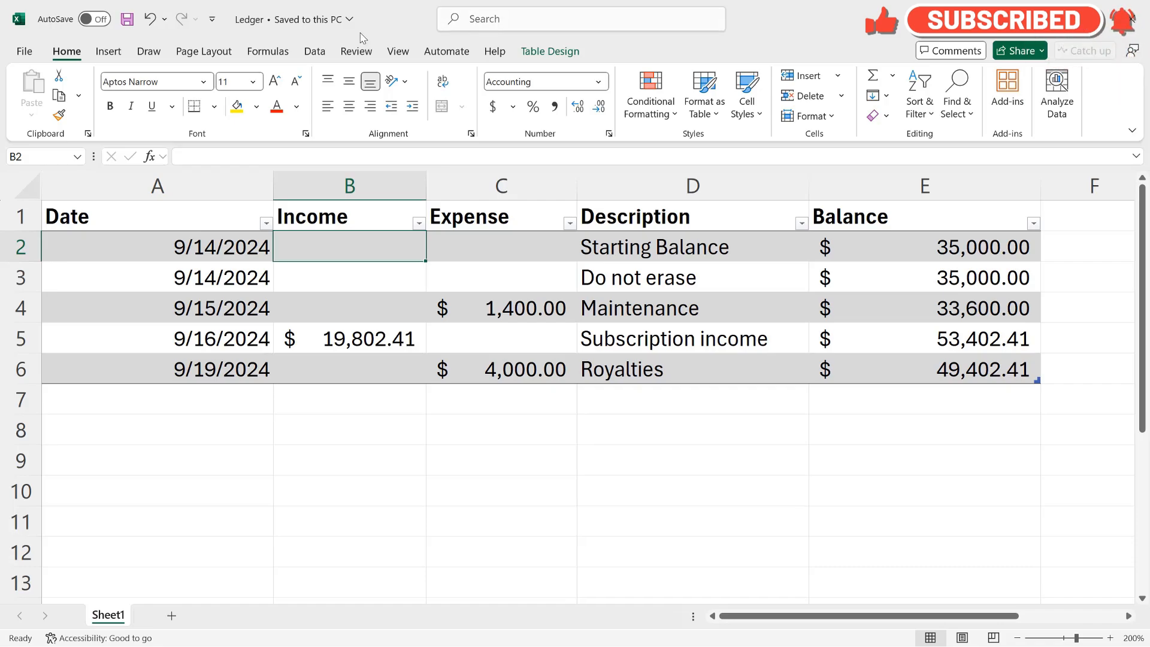
# - Examine the values and balance formulas in the Starting Balance and Do not erase rows of the ledger table
pyautogui.click(144, 241)
pyautogui.press('Right')
pyautogui.press('Right')
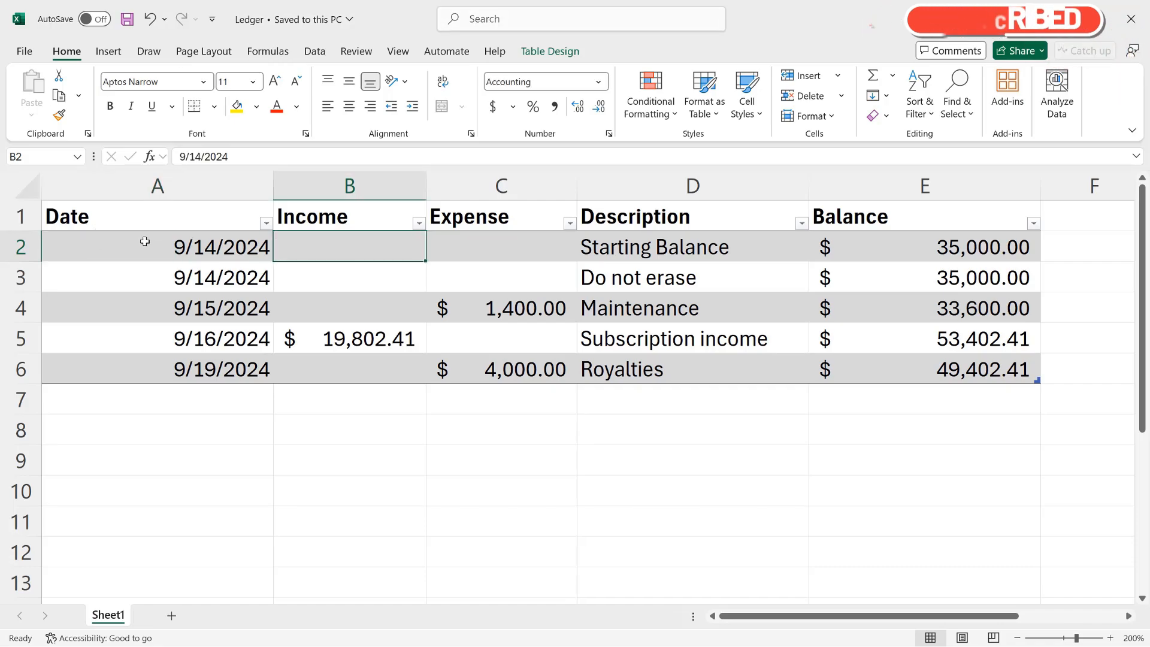
pyautogui.press('Right')
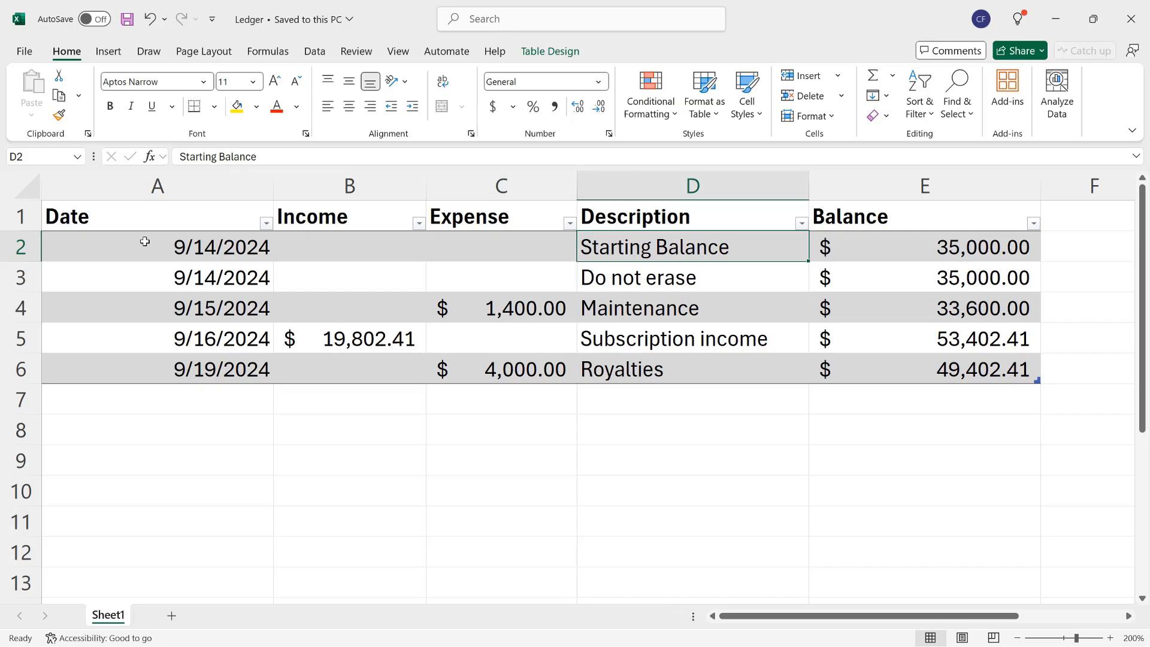
pyautogui.press('Right')
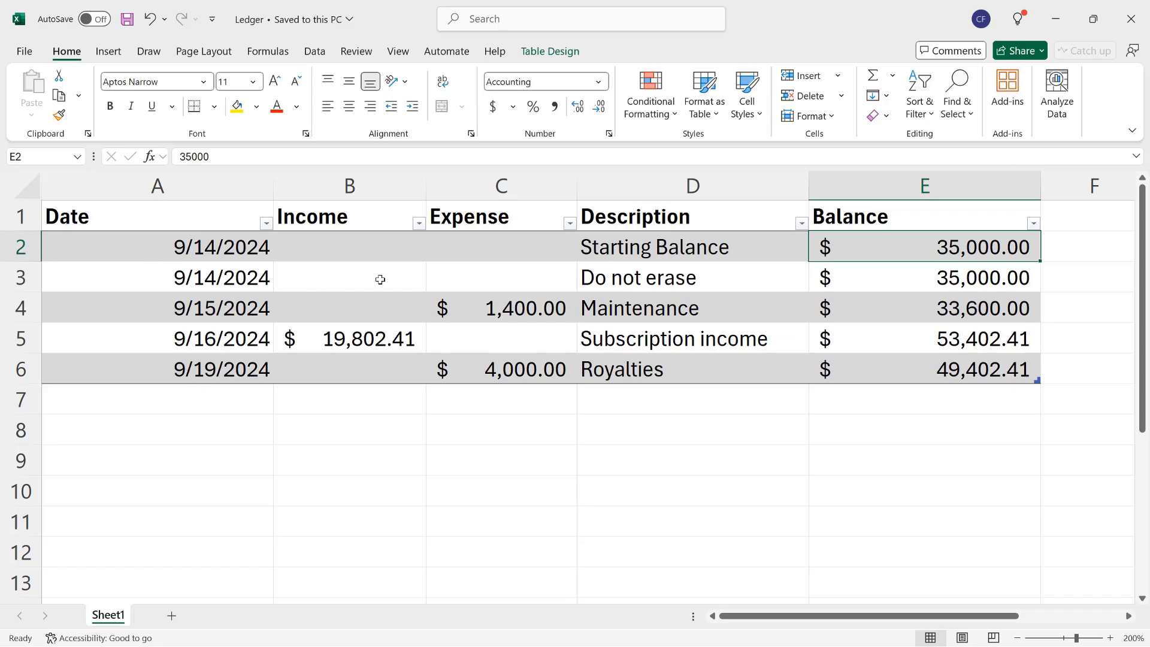
pyautogui.click(607, 275)
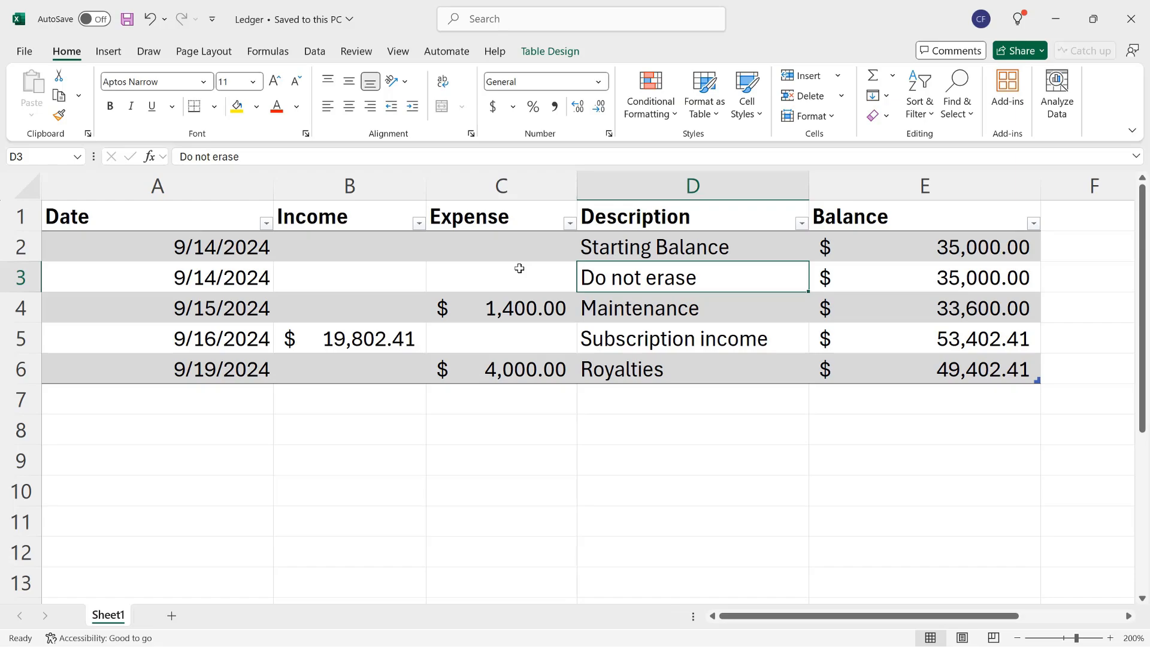
pyautogui.click(876, 239)
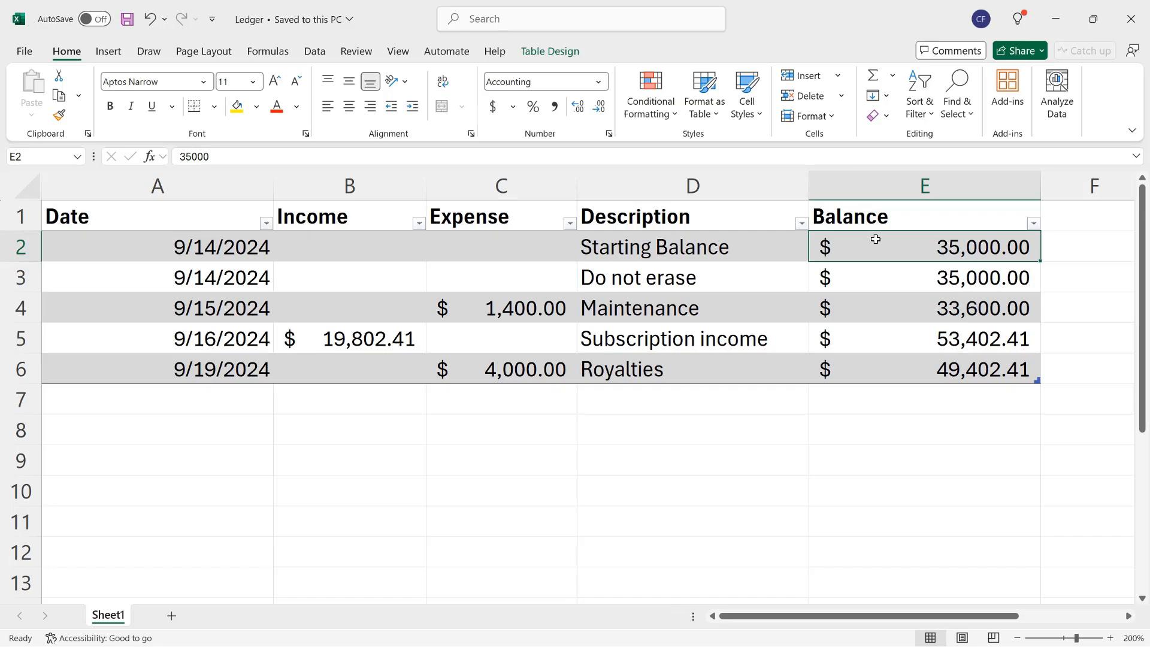
pyautogui.click(885, 274)
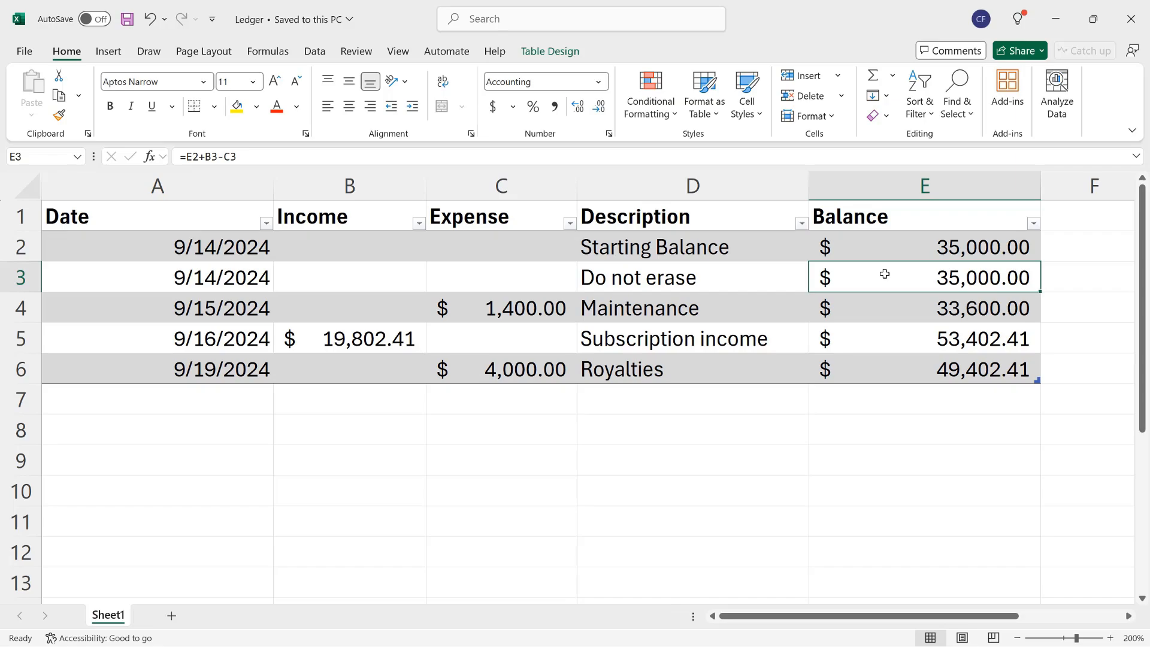
pyautogui.click(343, 285)
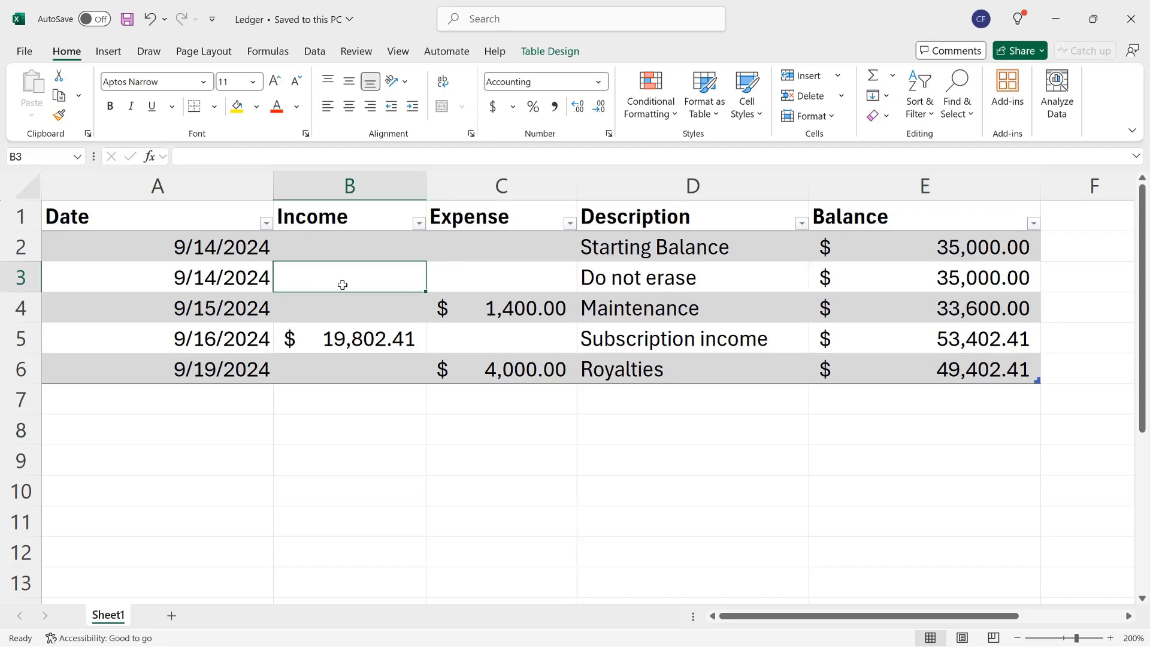
pyautogui.click(475, 281)
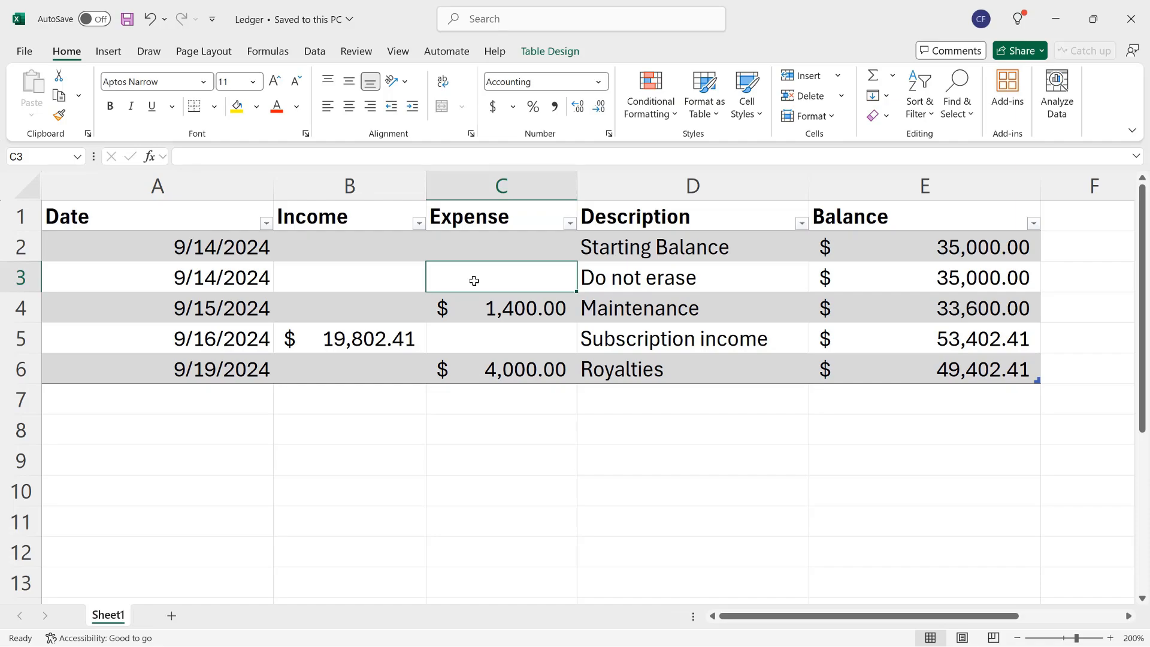
# - Delete the Do not erase row from the ledger table
pyautogui.click(147, 277)
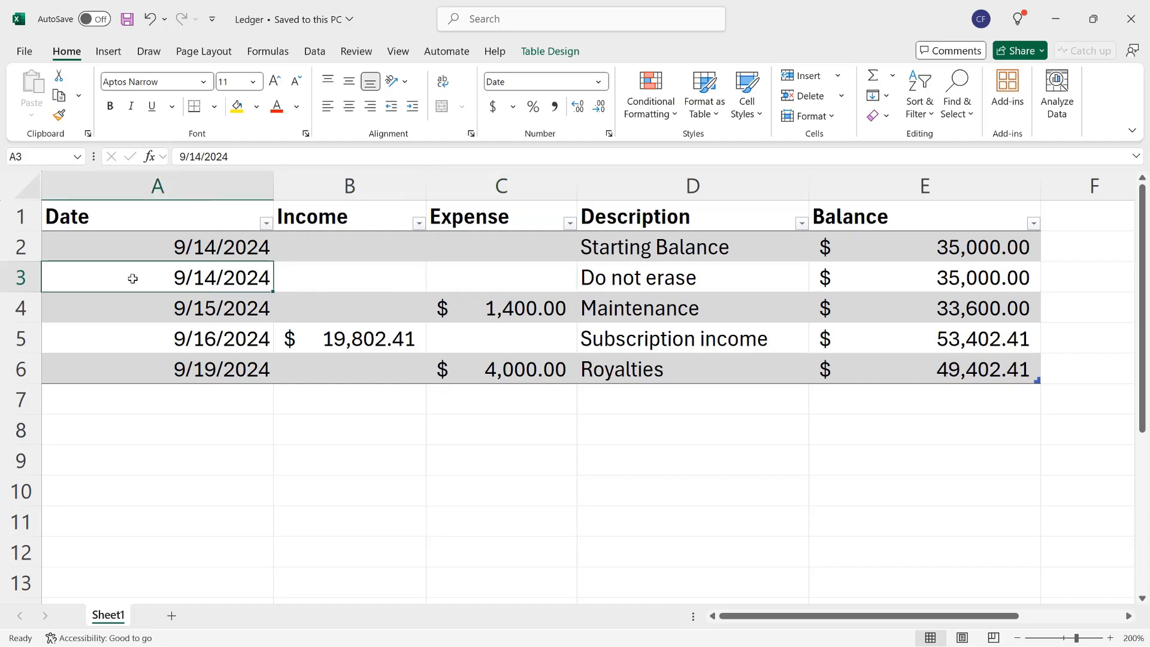
pyautogui.click(46, 275)
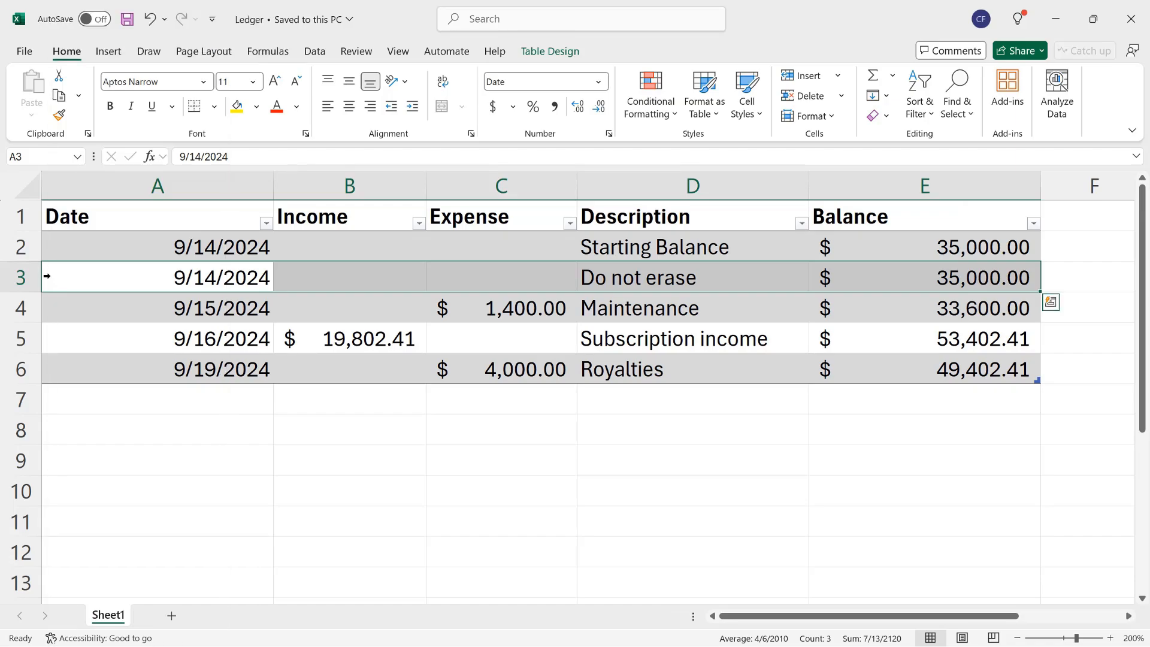
pyautogui.rightClick(47, 276)
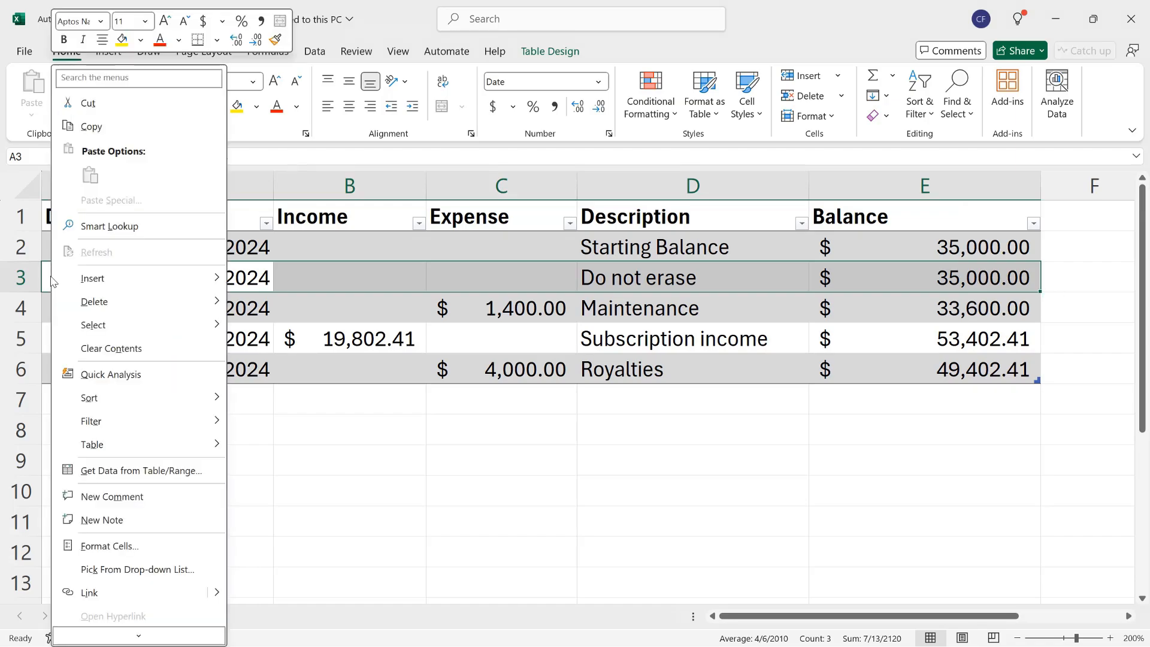
pyautogui.moveTo(94, 301)
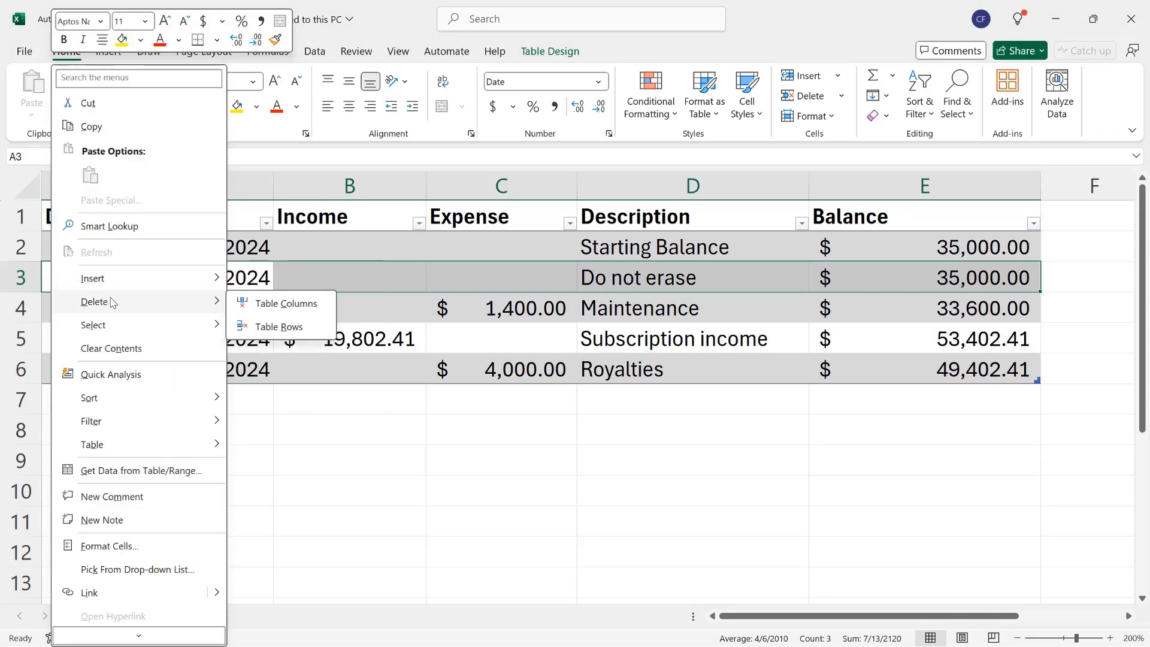
pyautogui.click(293, 327)
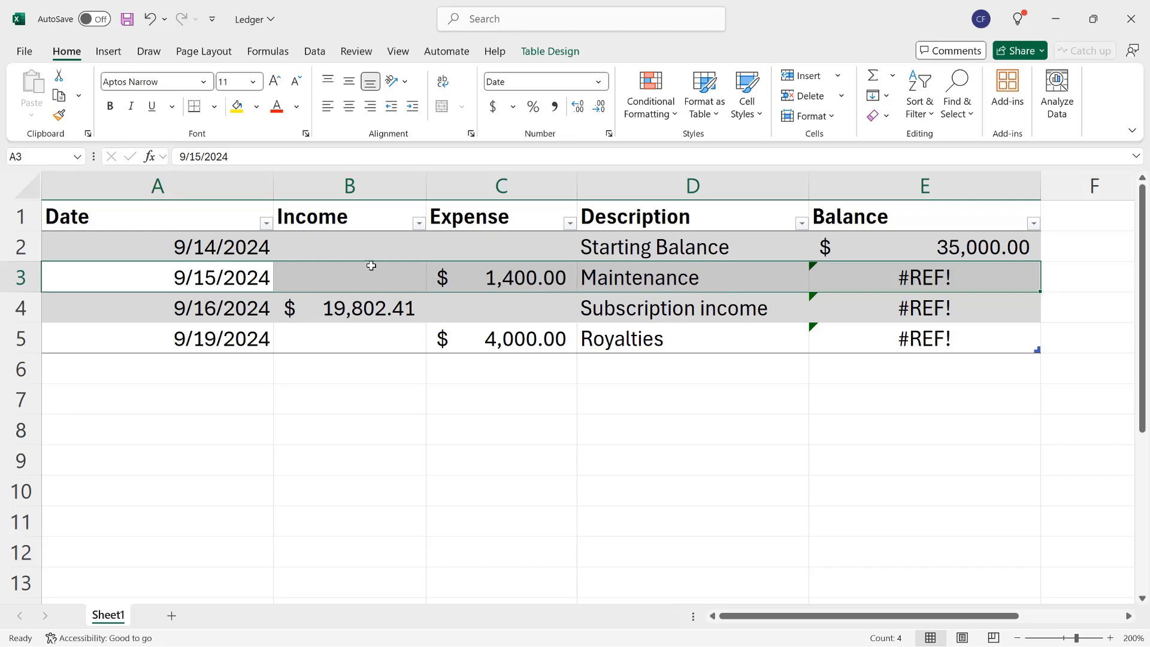
# - Enter 35000 as the income in cell B2 of the Starting Balance row
pyautogui.click(355, 248)
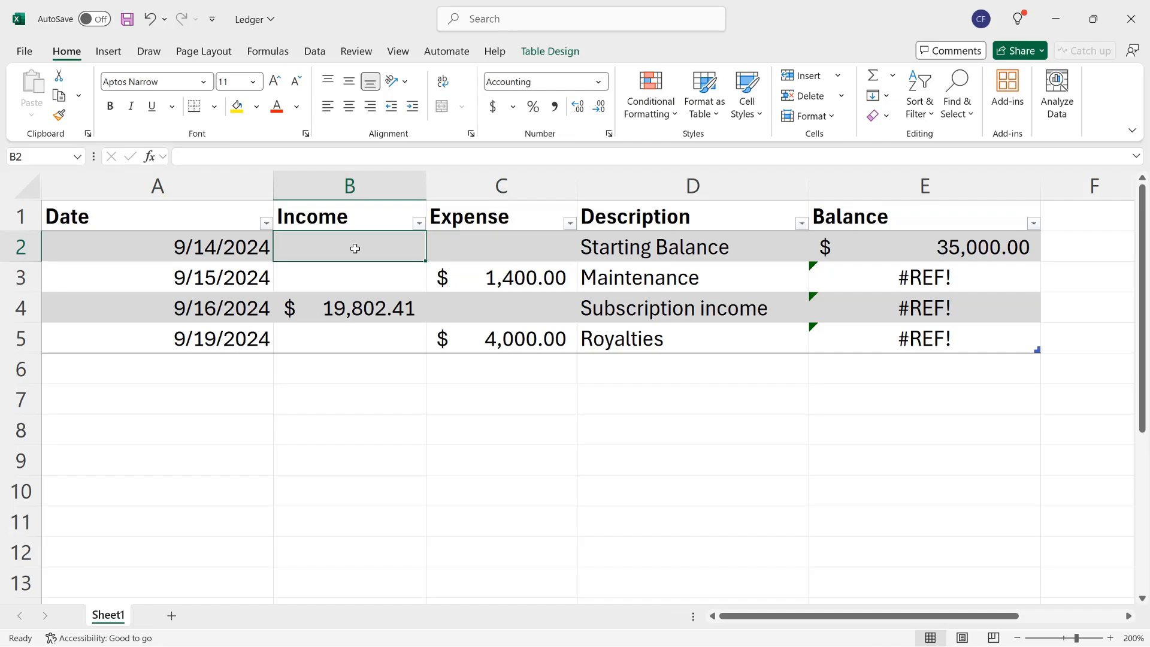
pyautogui.write('35000')
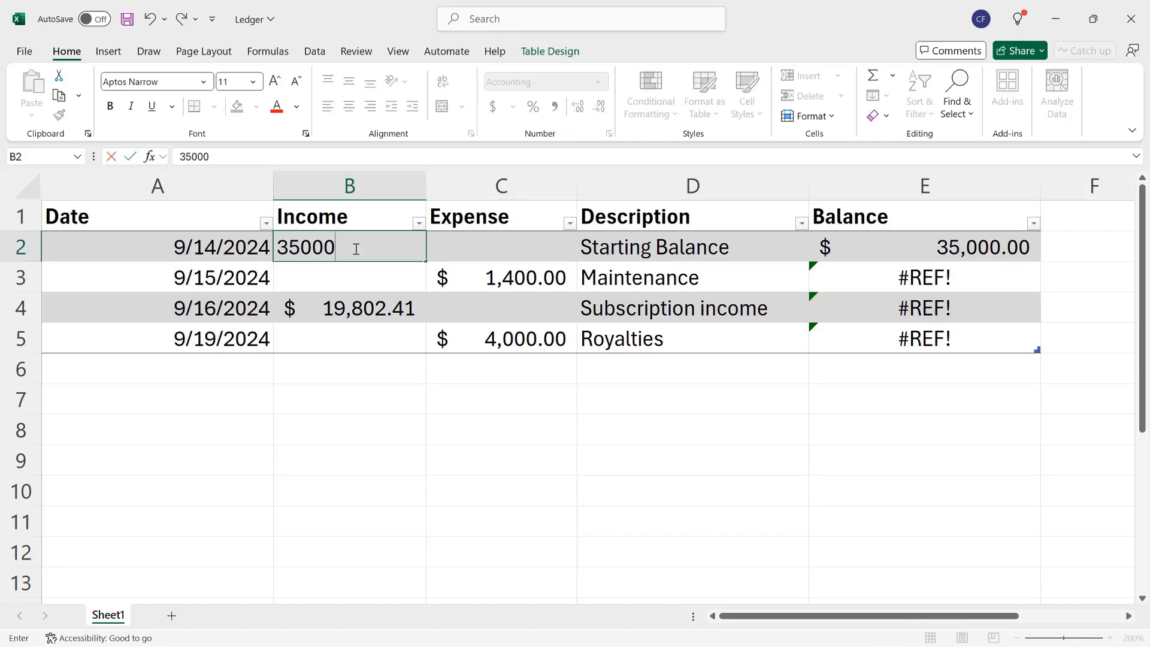
pyautogui.press('Tab')
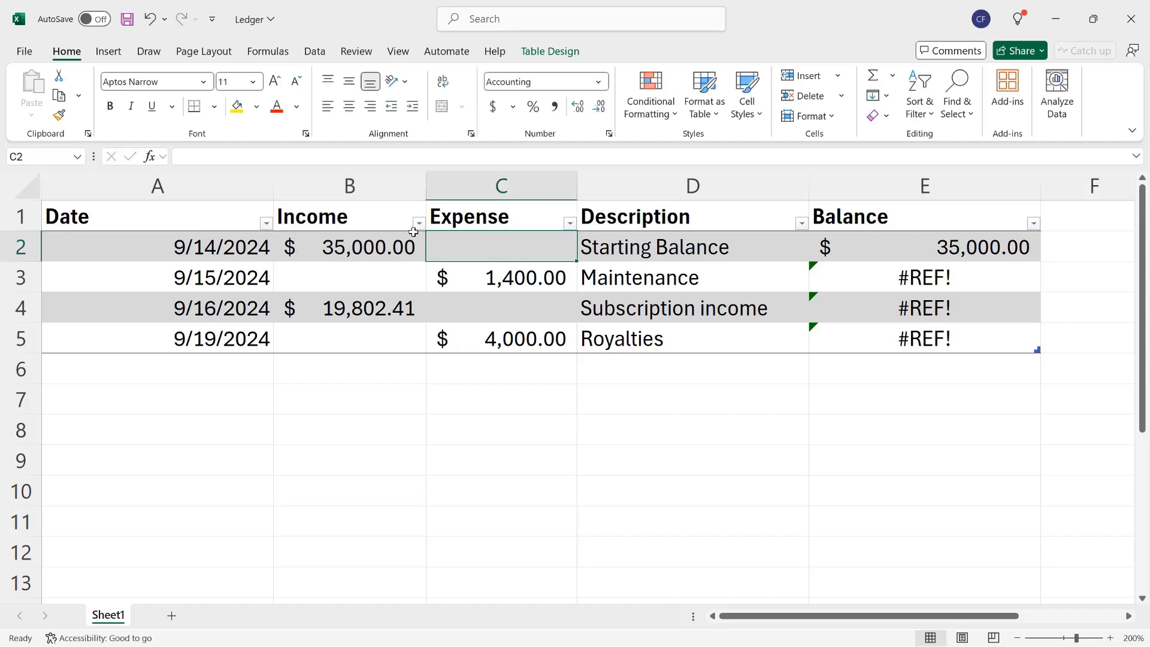
# - Try to calculate the Starting Balance row's balance in E2 with the formula =E1+B2-C2
pyautogui.click(904, 250)
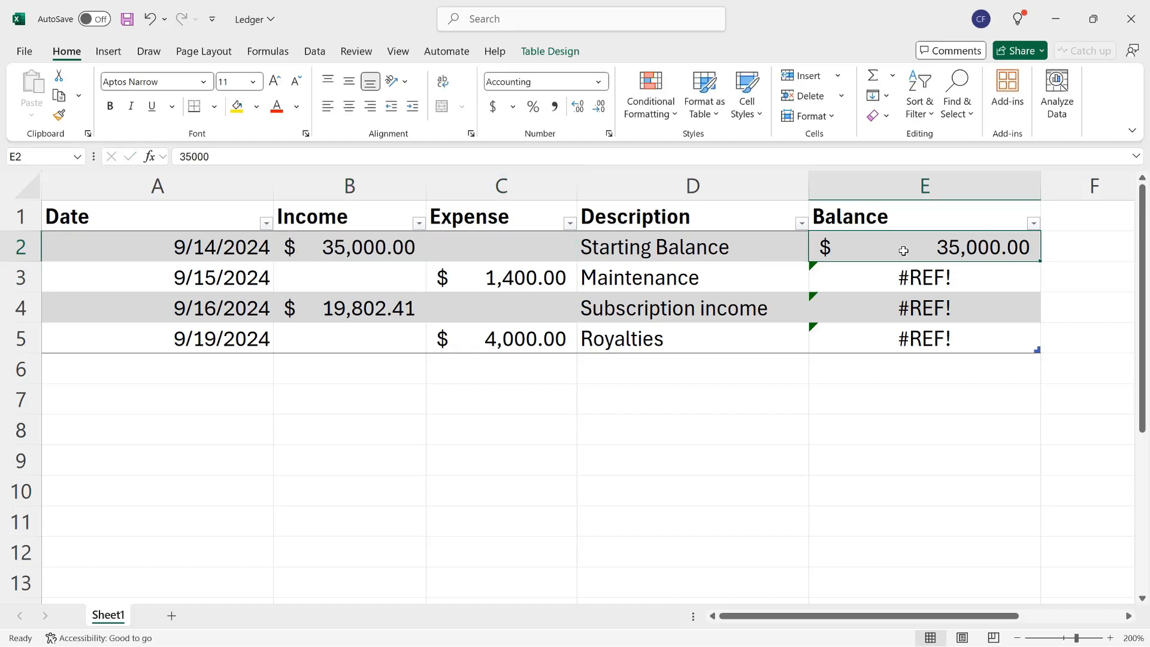
pyautogui.write('=')
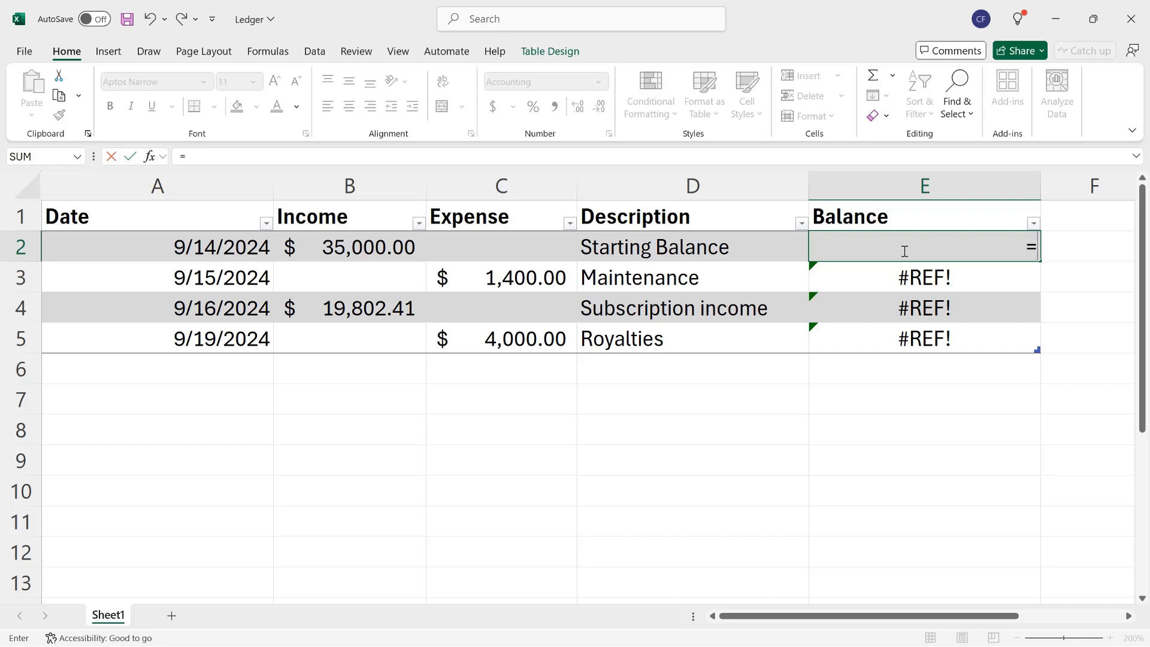
pyautogui.write('e1')
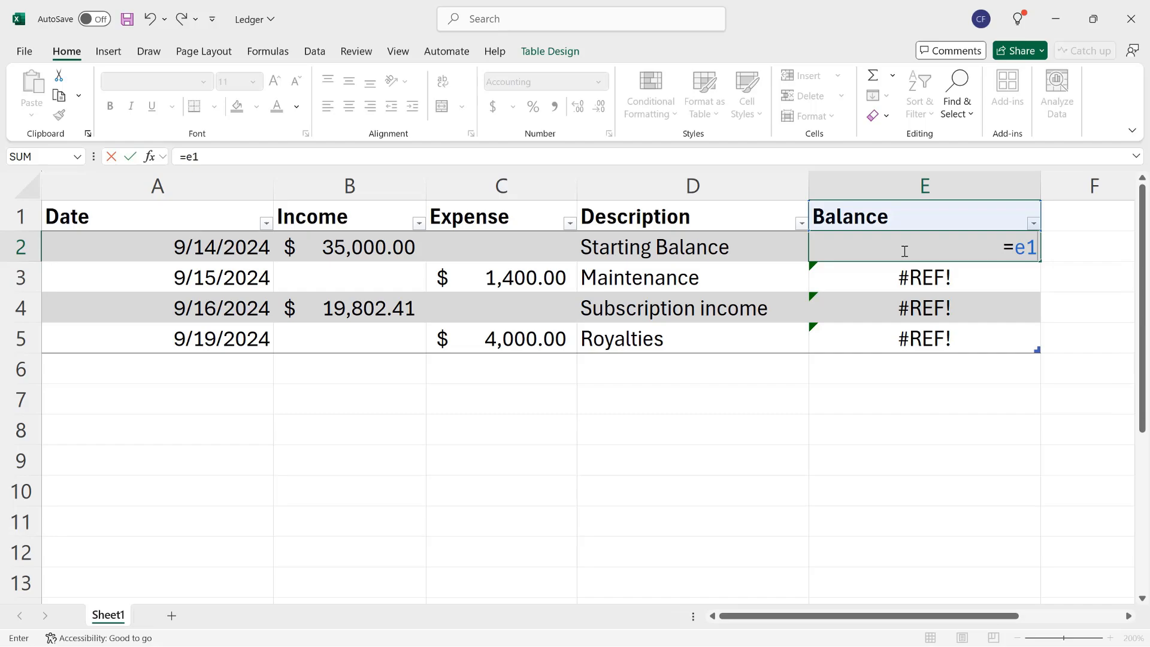
pyautogui.write('+b2')
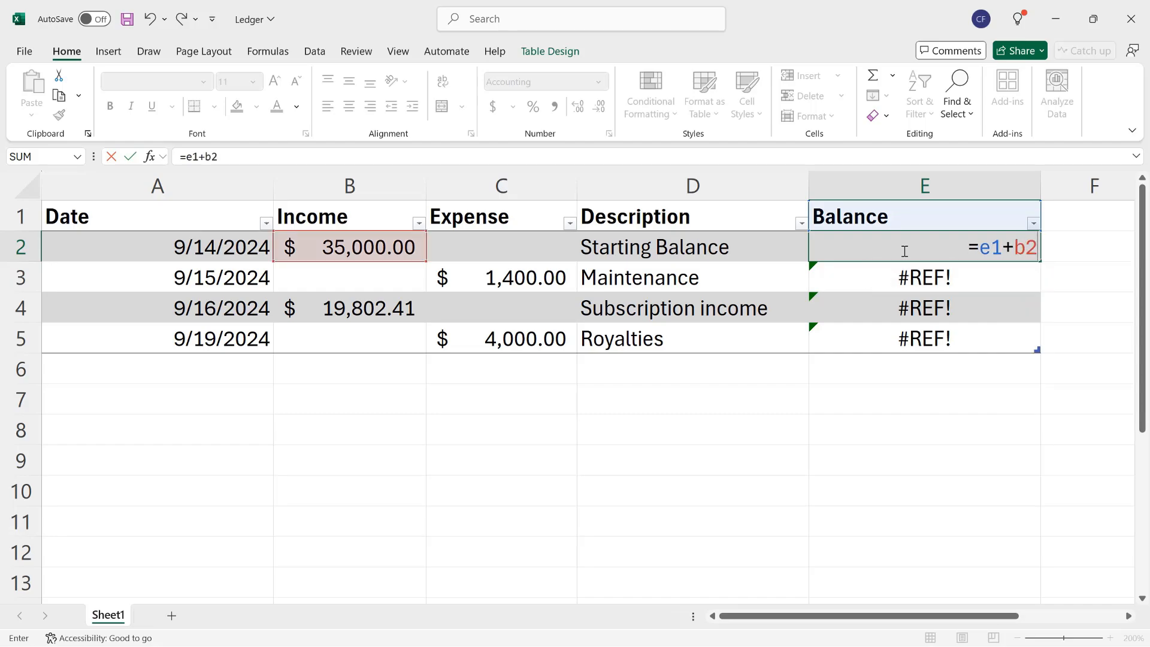
pyautogui.write('-c2')
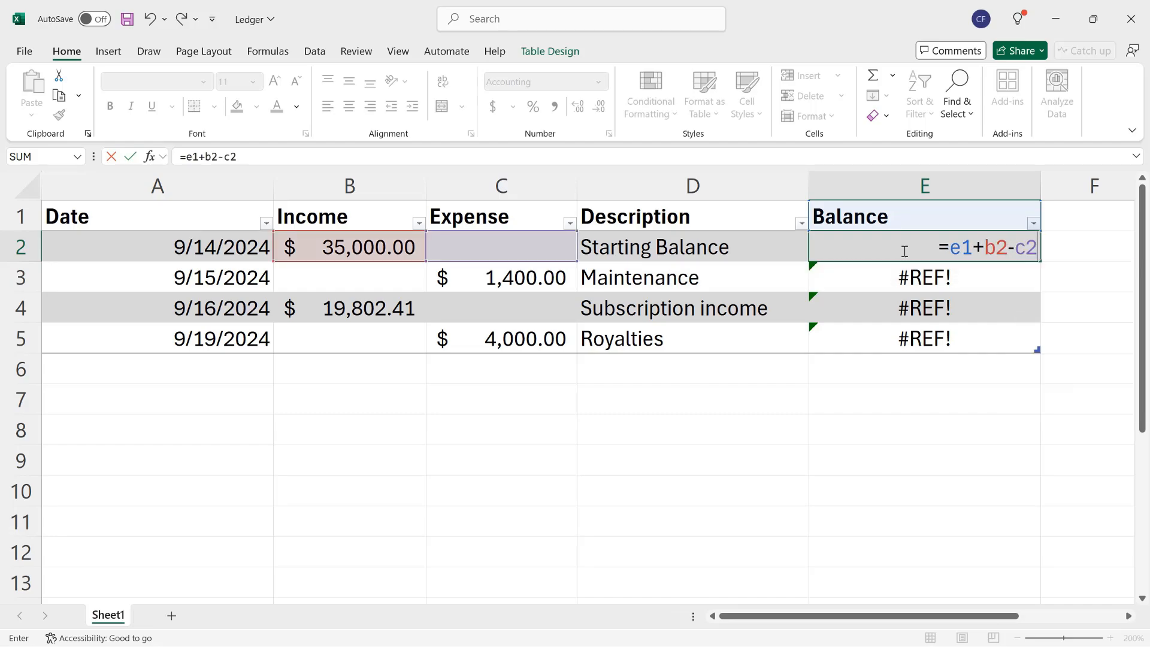
pyautogui.press('Return')
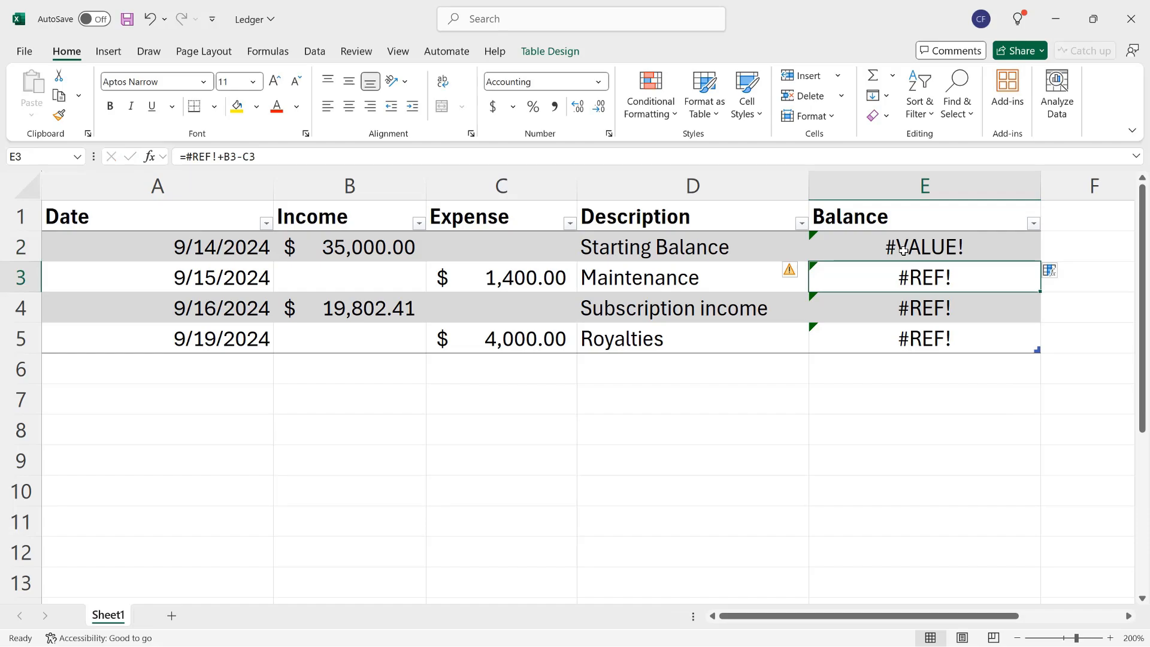
# - Set the balance formula in E2 to =N(E1)+B2-C2 and fill it down the Balance column through row 5
pyautogui.click(904, 250)
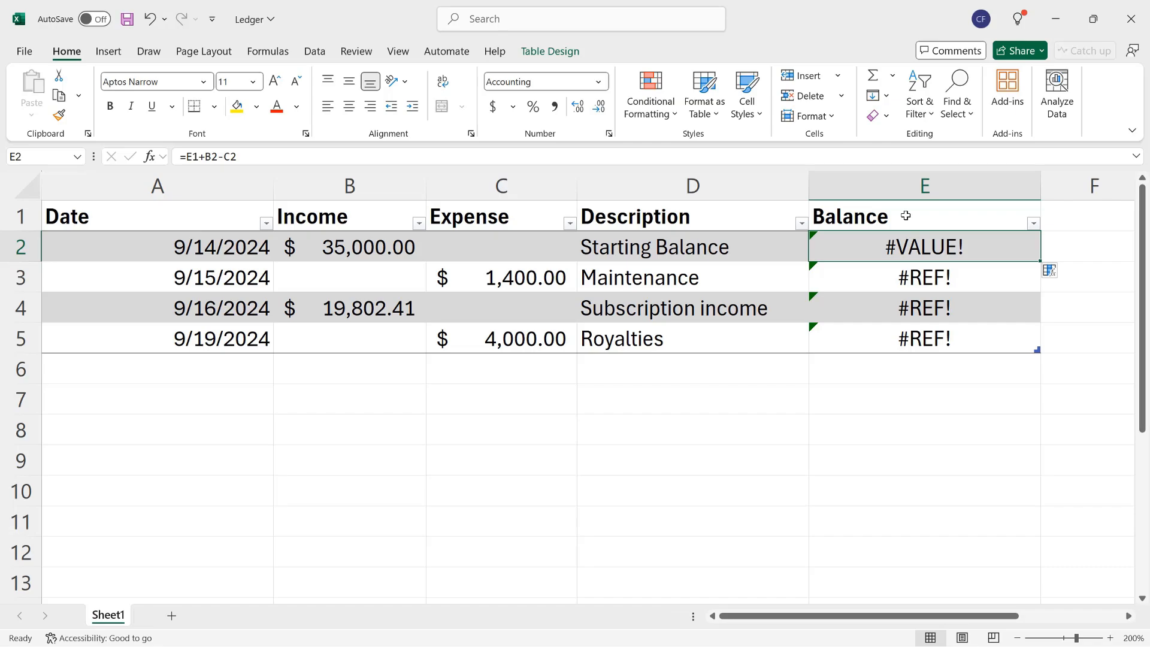
pyautogui.write('=')
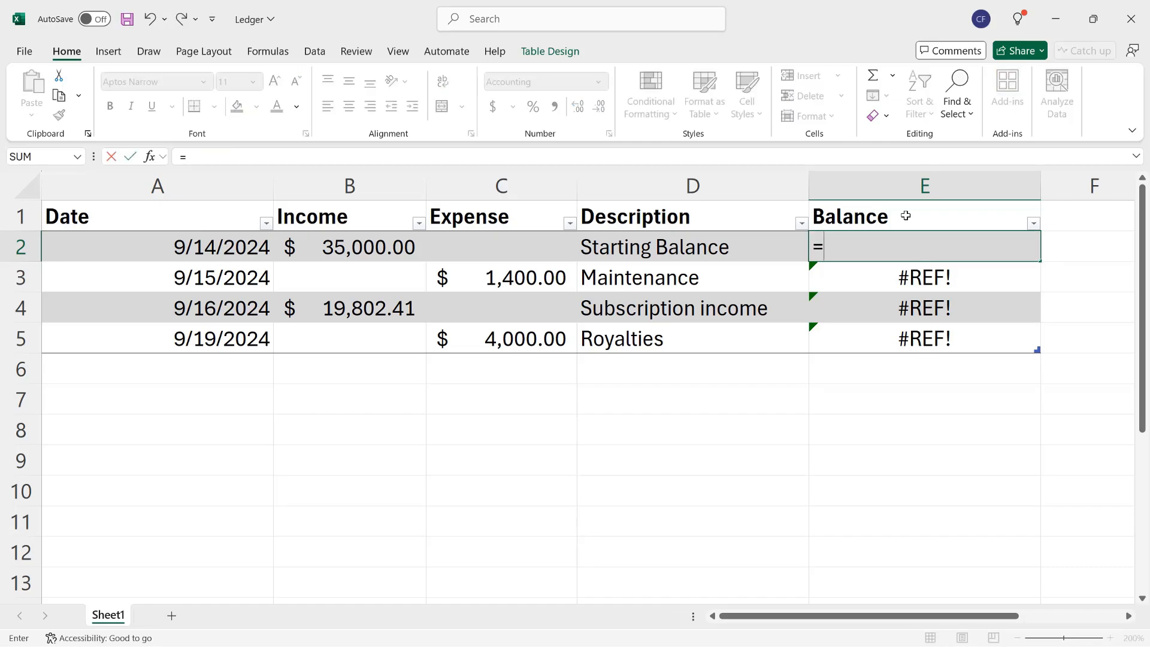
pyautogui.write('N(')
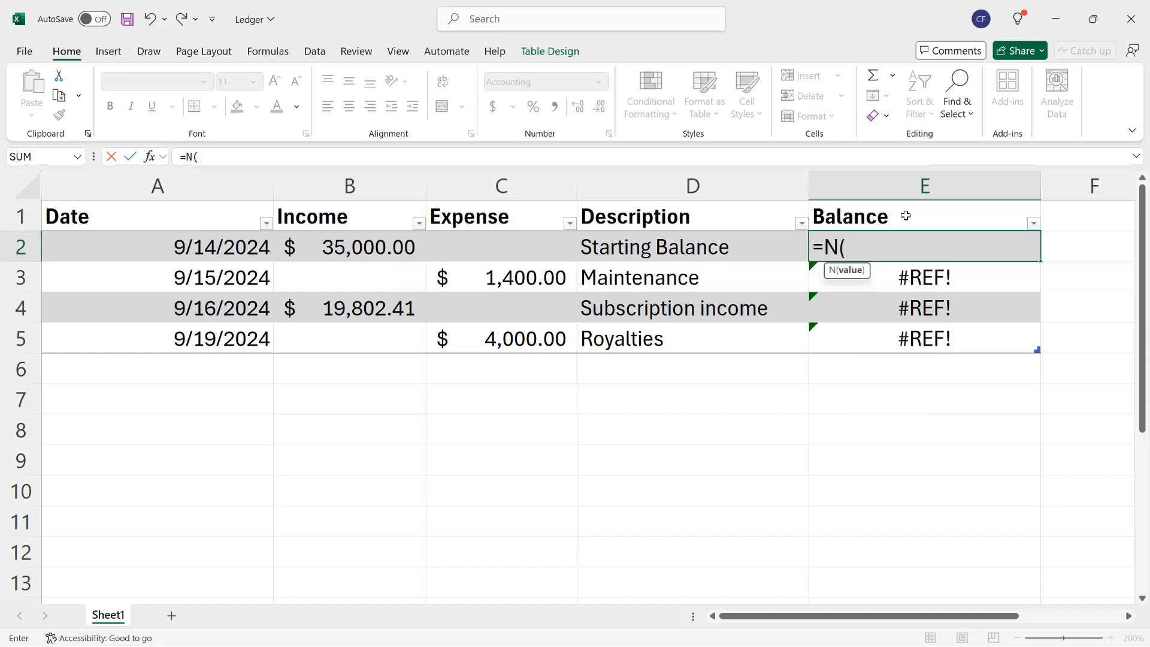
pyautogui.write('E1')
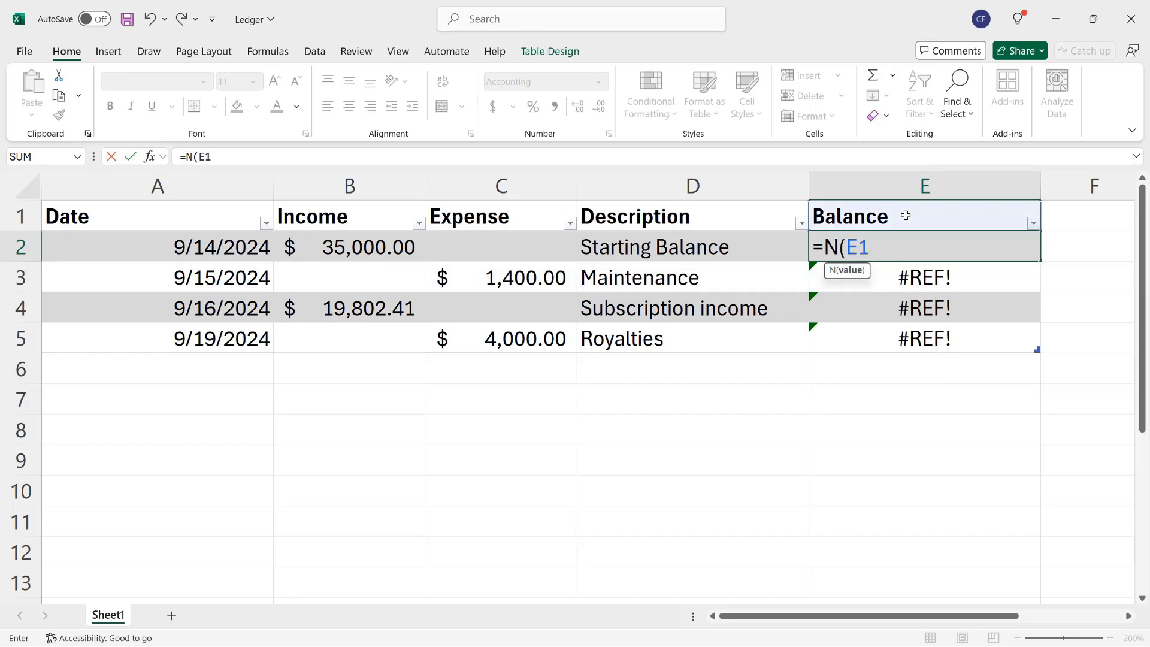
pyautogui.write(')')
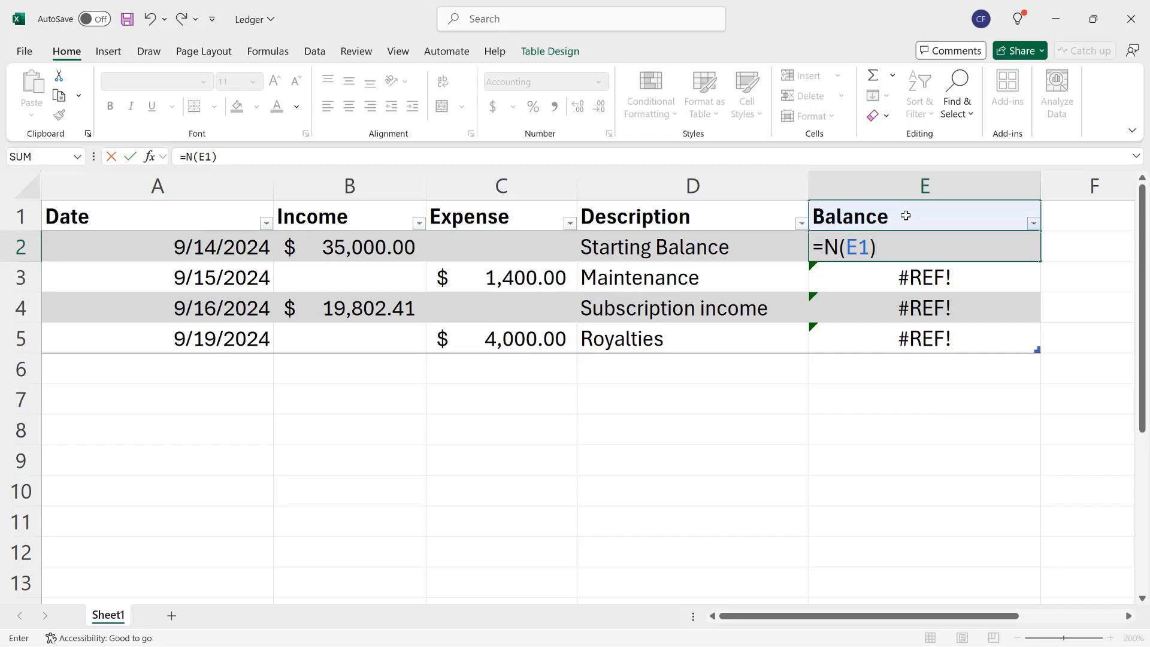
pyautogui.write('+B')
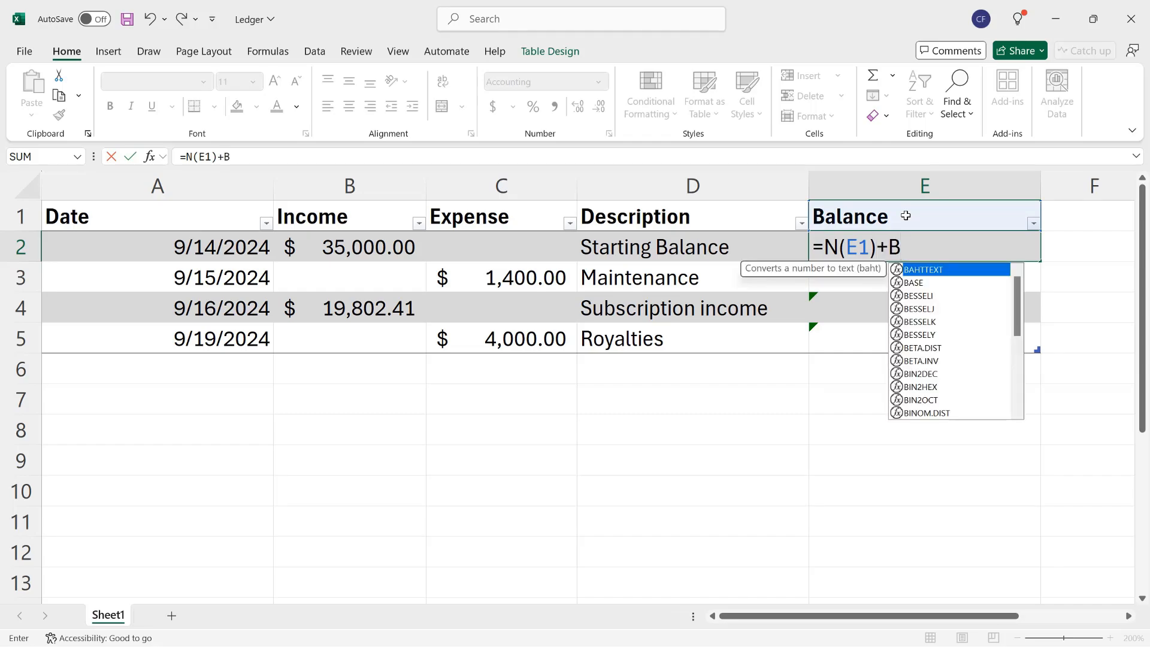
pyautogui.press('BackSpace')
pyautogui.write('B2-C2')
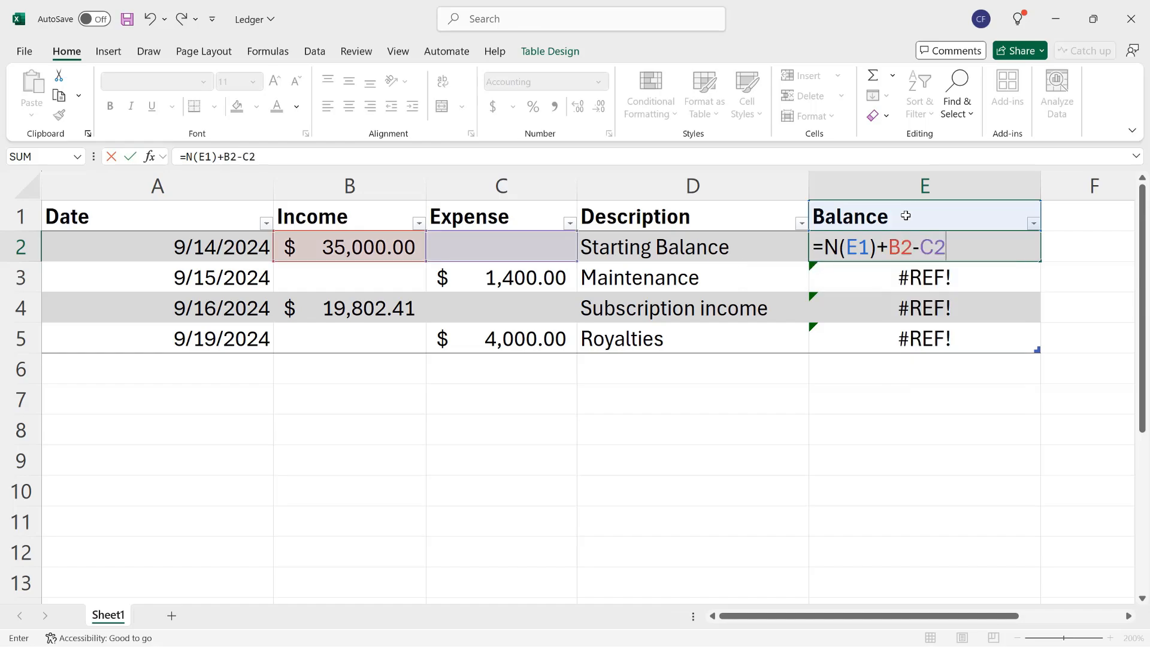
pyautogui.press('Return')
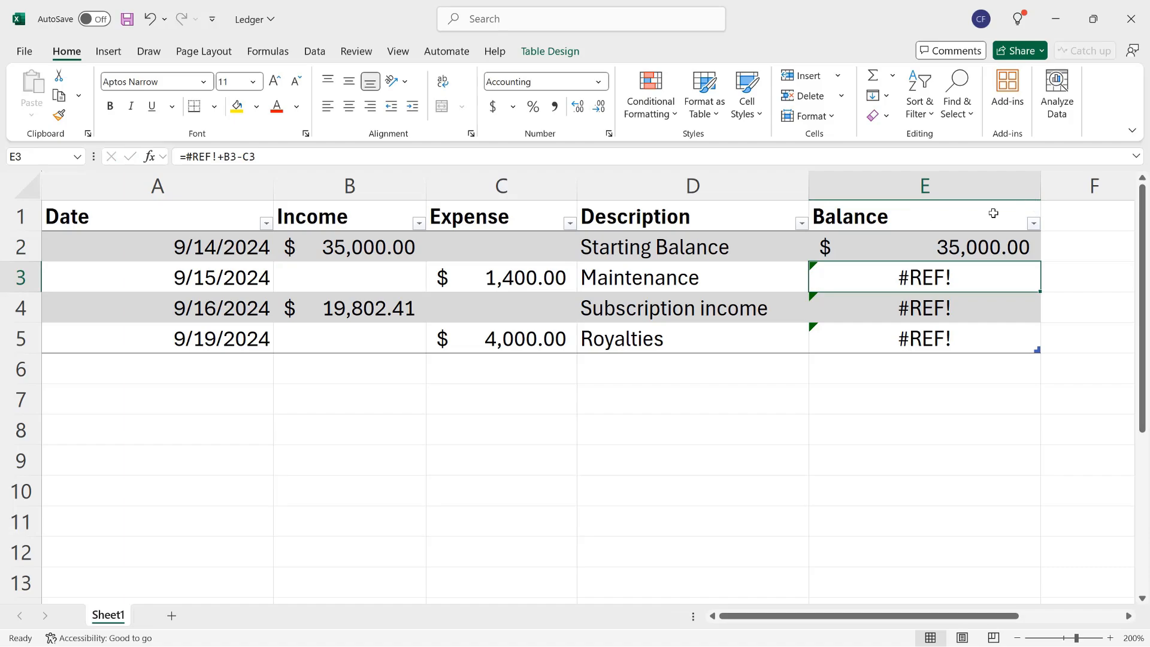
pyautogui.click(973, 246)
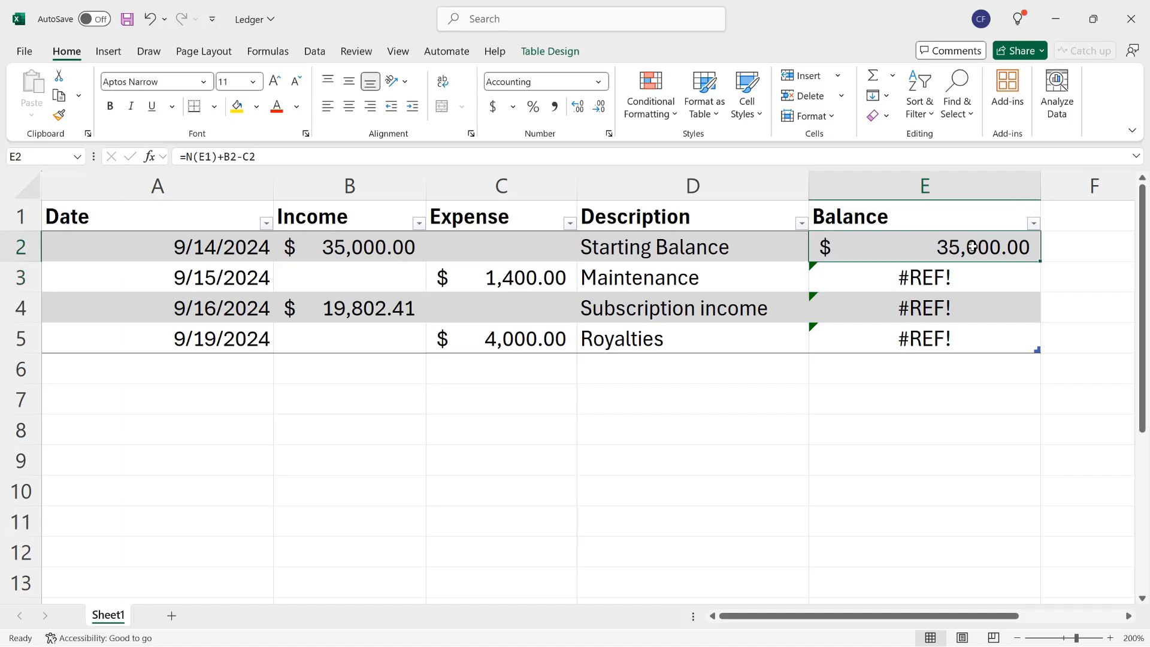
pyautogui.doubleClick(1041, 262)
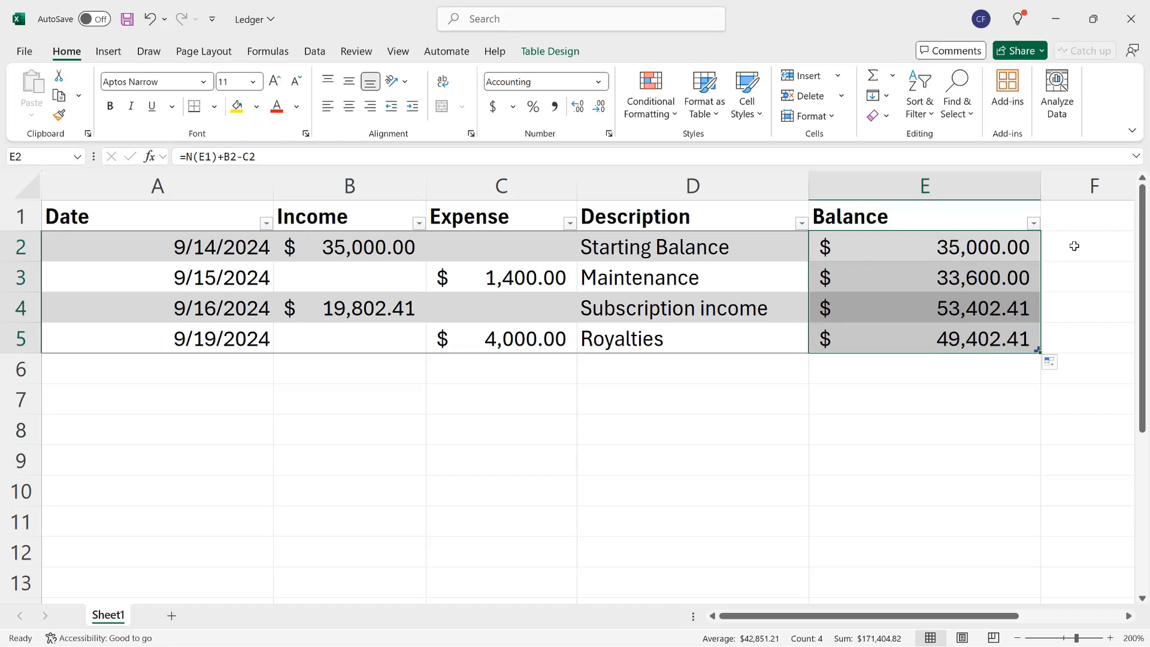
# - Add a new table row below Royalties with date 9/20/2024, income 5000 and description Subscription income
pyautogui.click(989, 338)
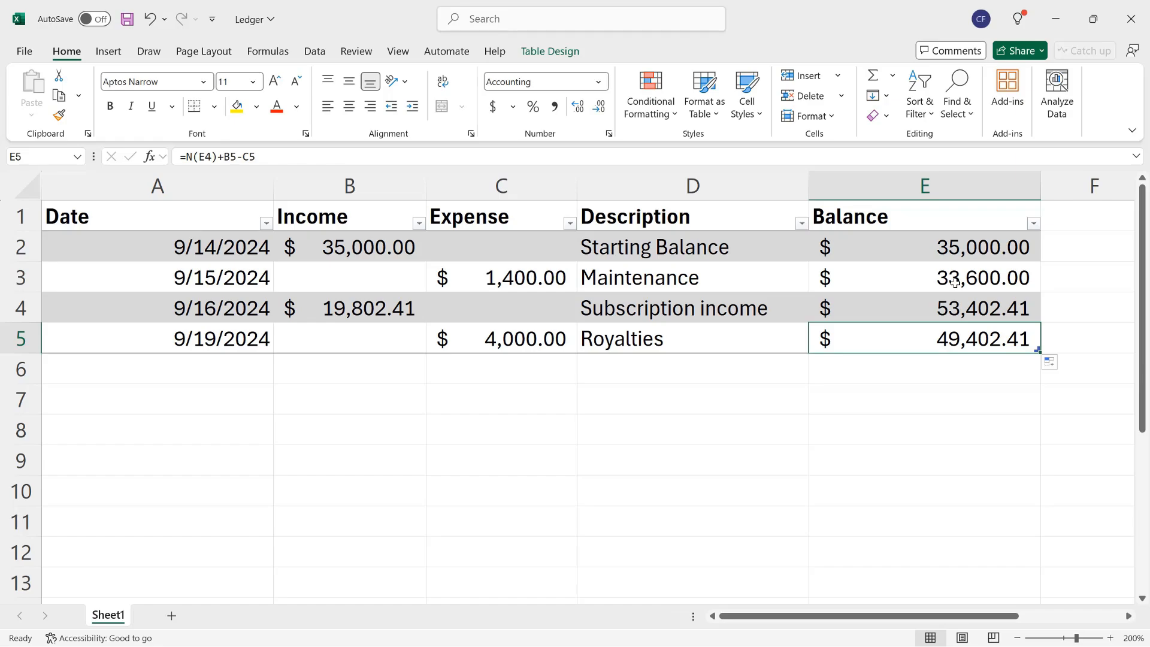
pyautogui.press('Tab')
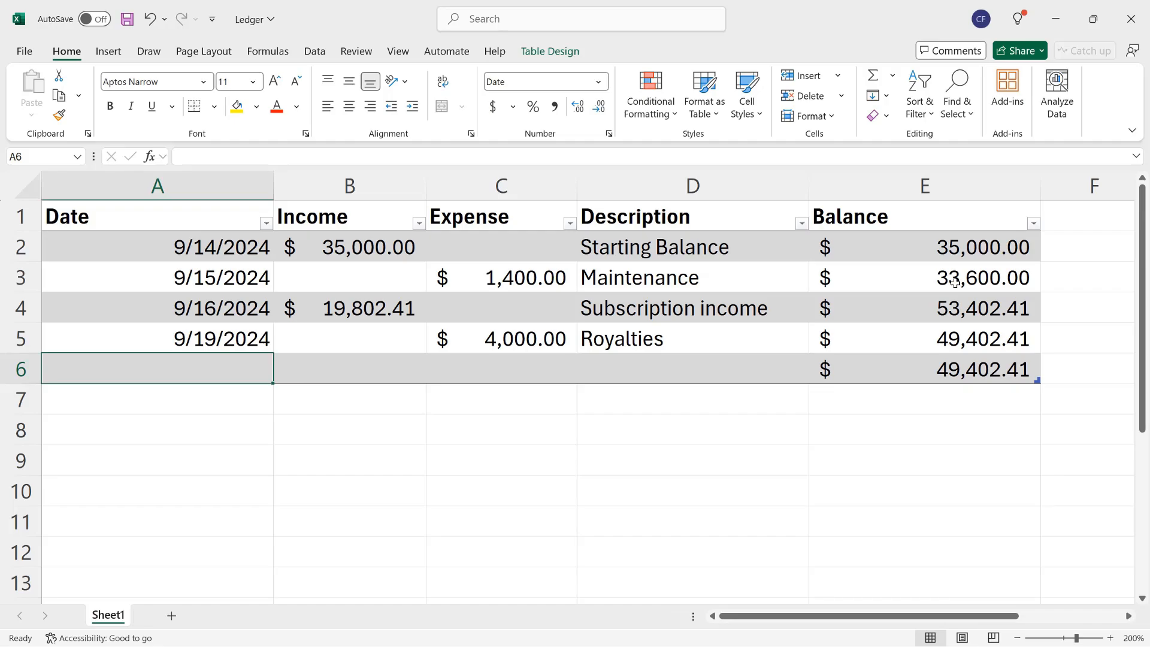
pyautogui.write('9/20')
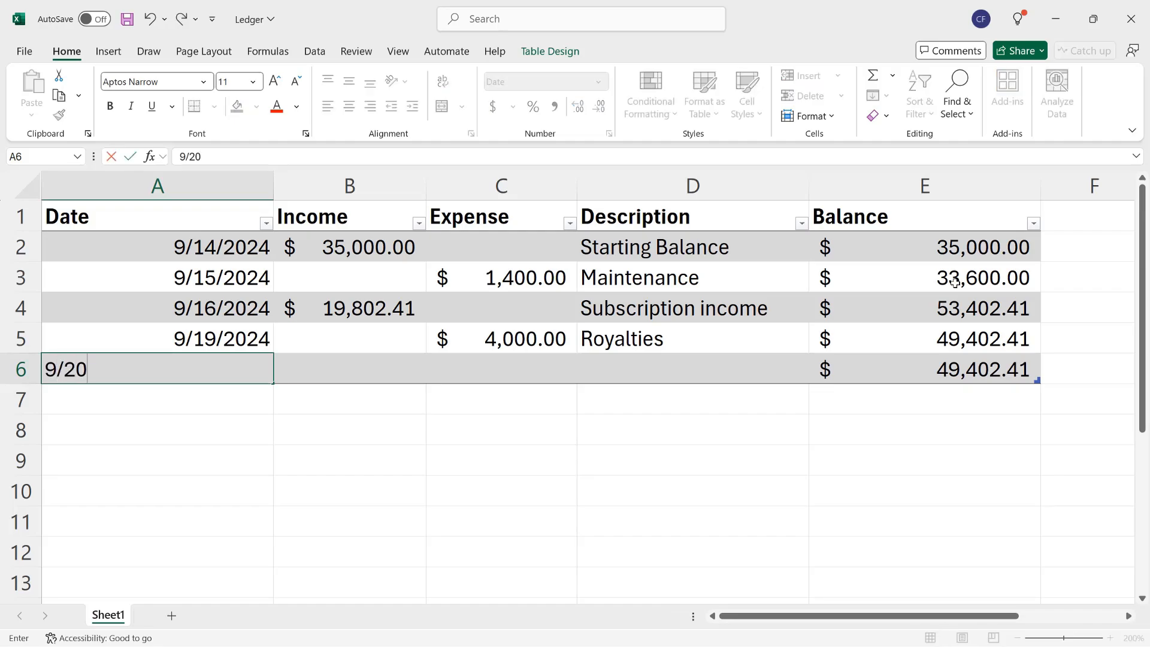
pyautogui.write('/2024')
pyautogui.press('Tab')
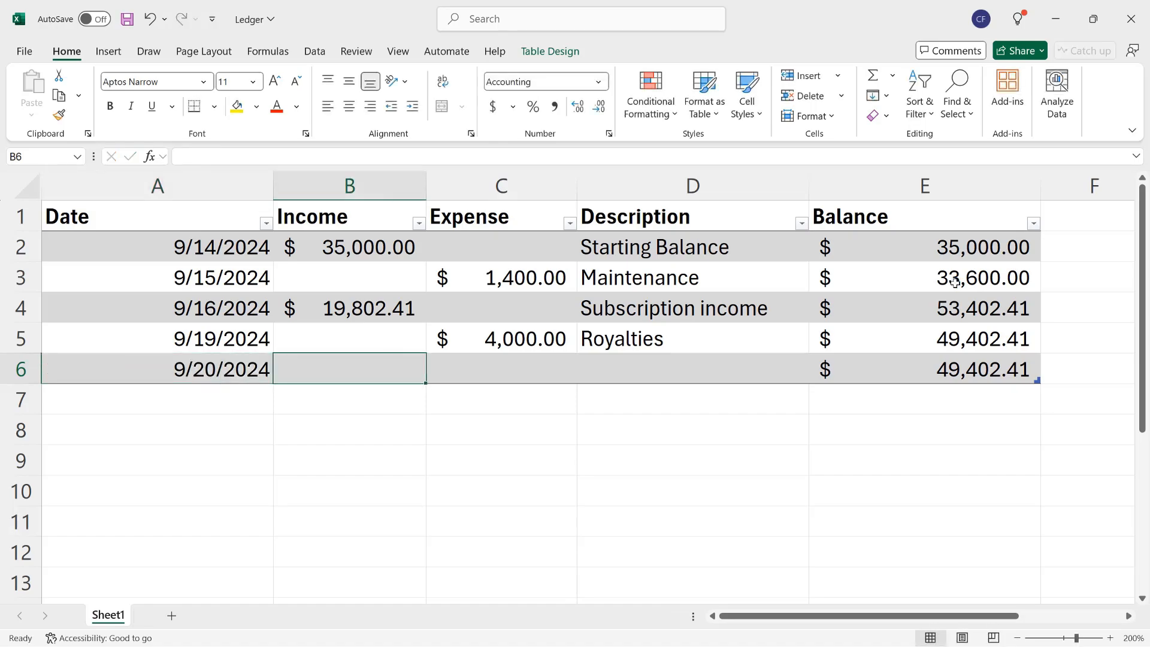
pyautogui.write('5000')
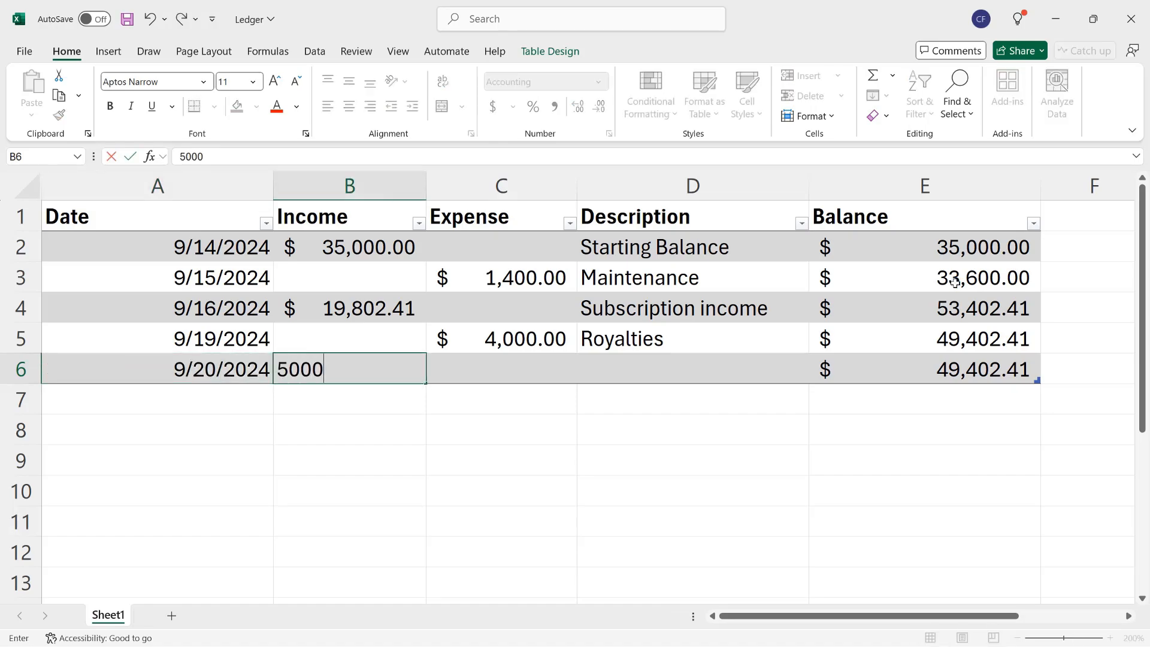
pyautogui.press('Tab')
pyautogui.press('Tab')
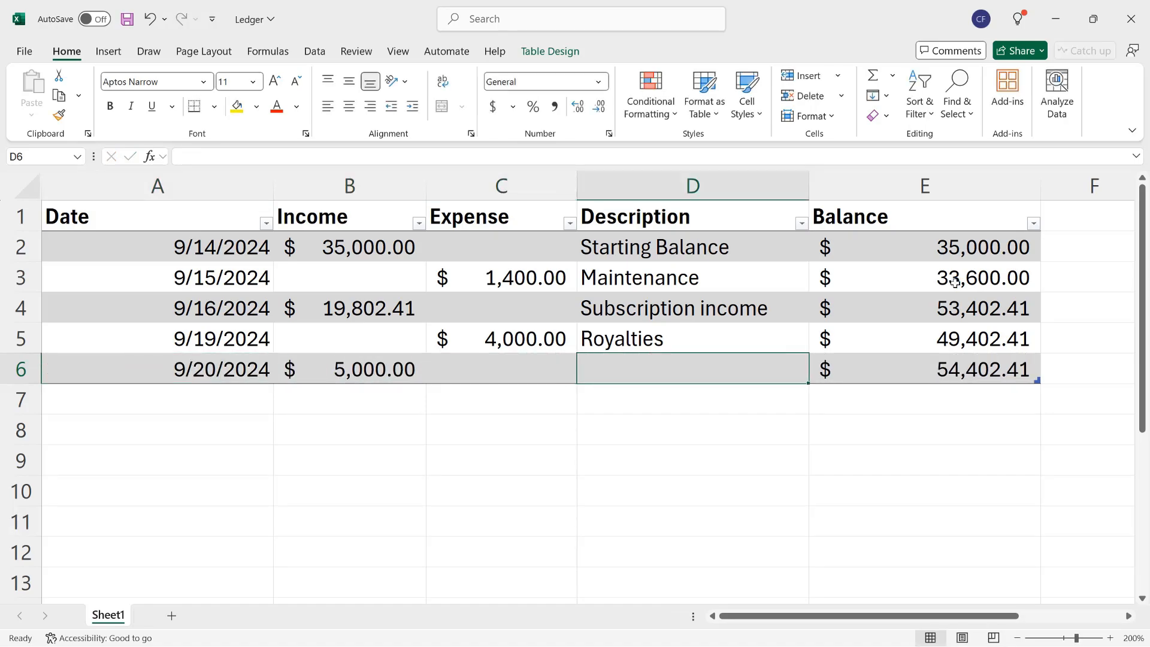
pyautogui.write('Subscription income')
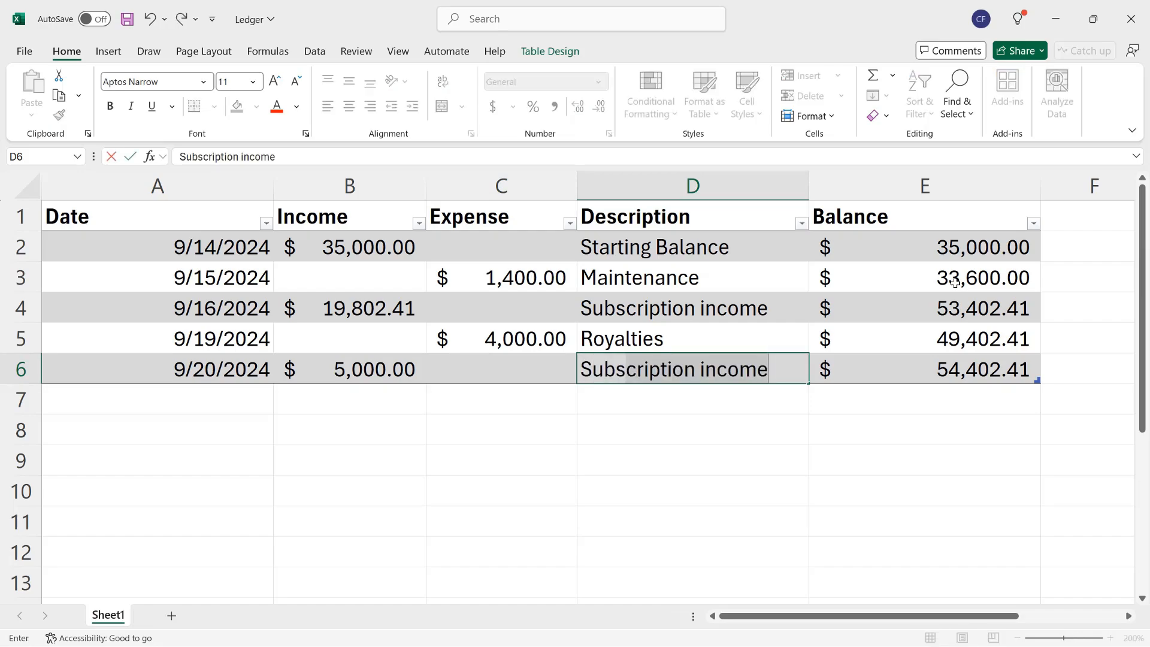
pyautogui.press('Tab')
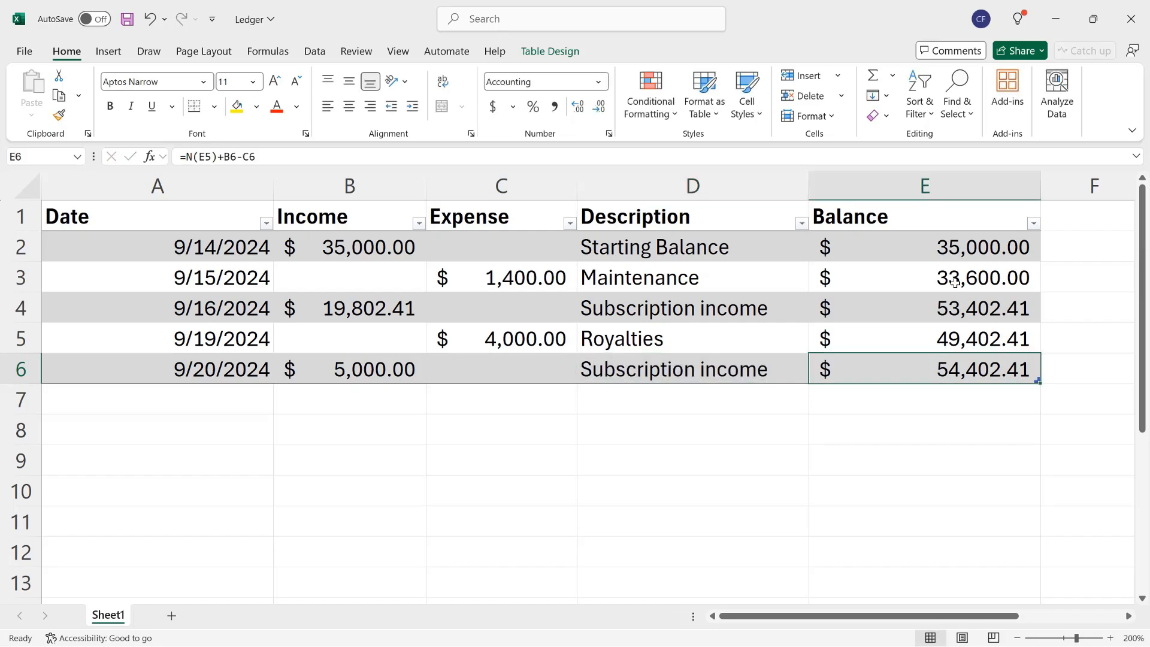